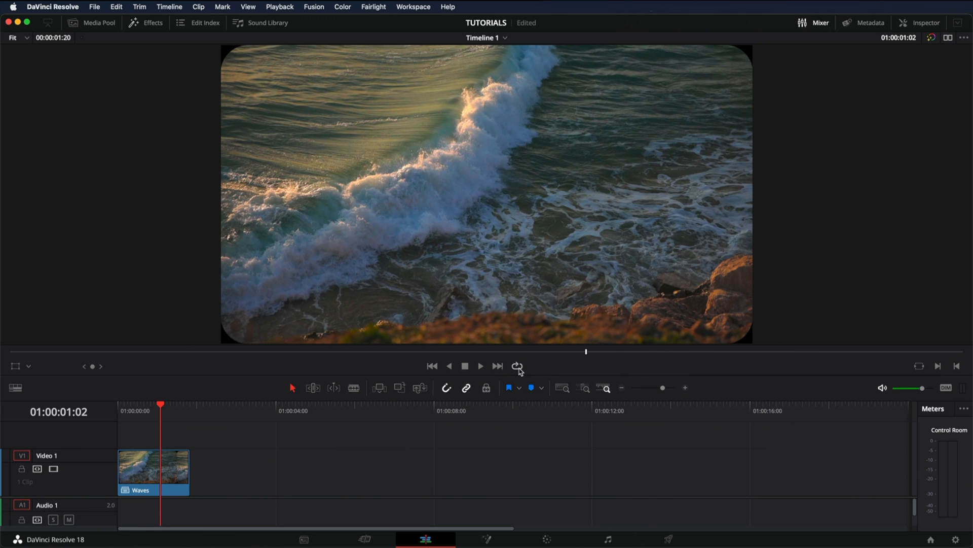
Option-drag the Waves clip along Video 1 to make four identical back-to-back copies.
key(space)
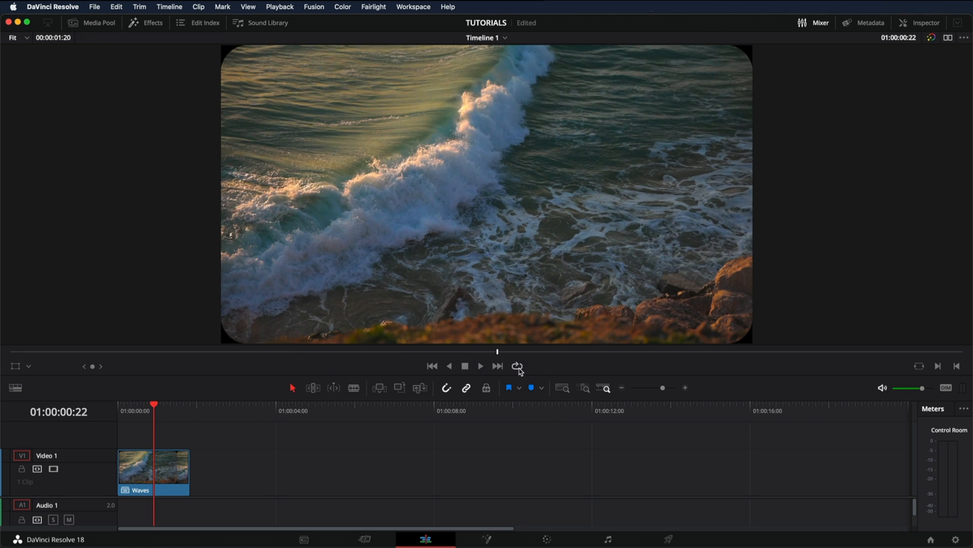
click(177, 475)
alt+drag(178, 475, 299, 479)
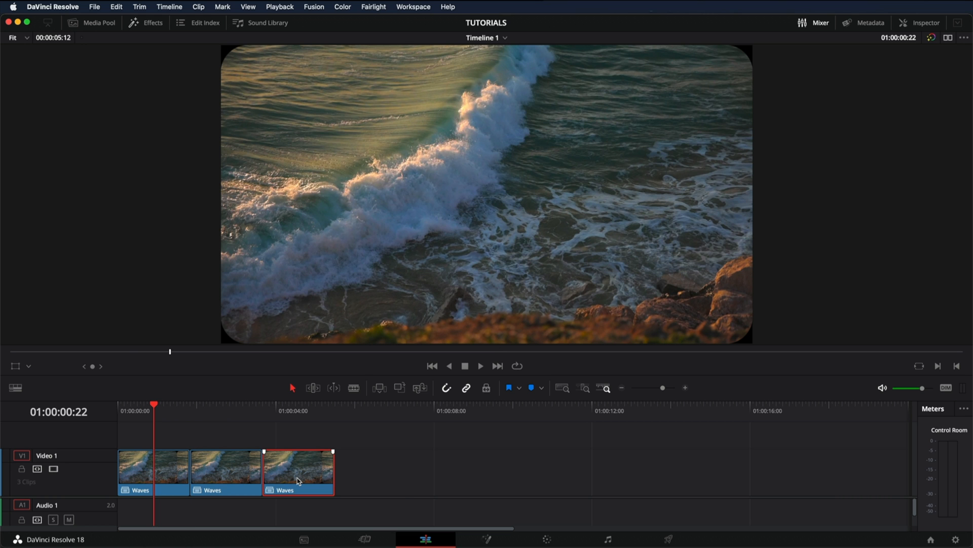
alt+drag(298, 479, 372, 479)
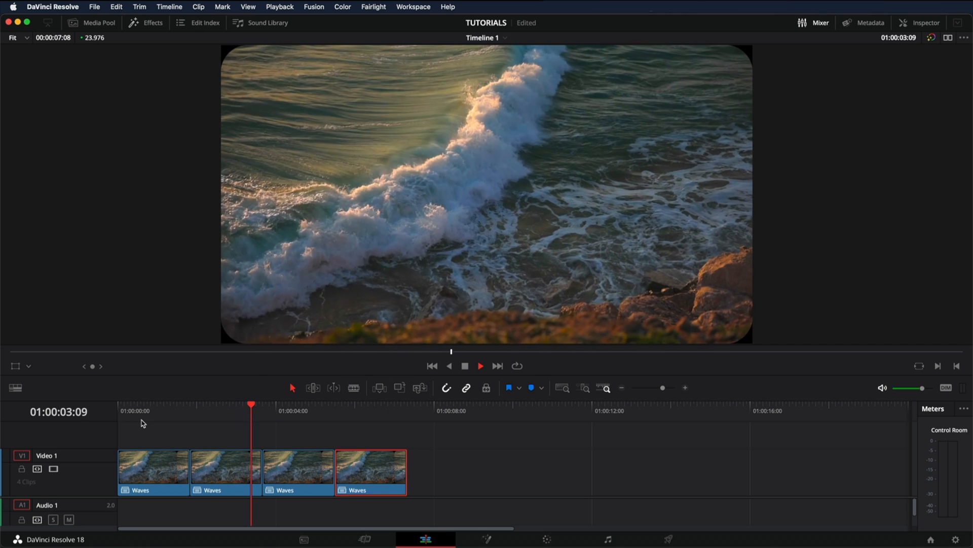
key(space)
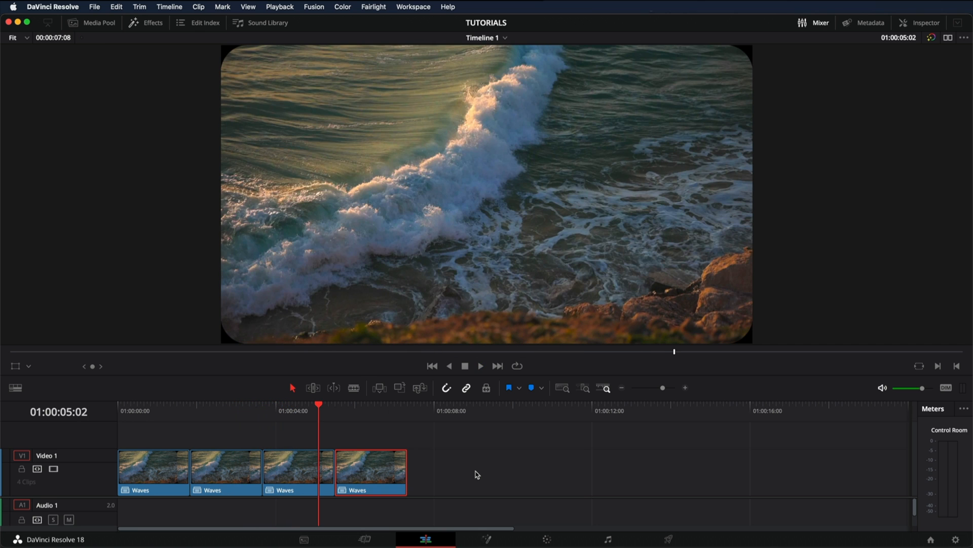
drag(475, 473, 311, 476)
Delete the third and fourth copies, leaving two Waves clips on Video 1.
key(BackSpace)
click(227, 423)
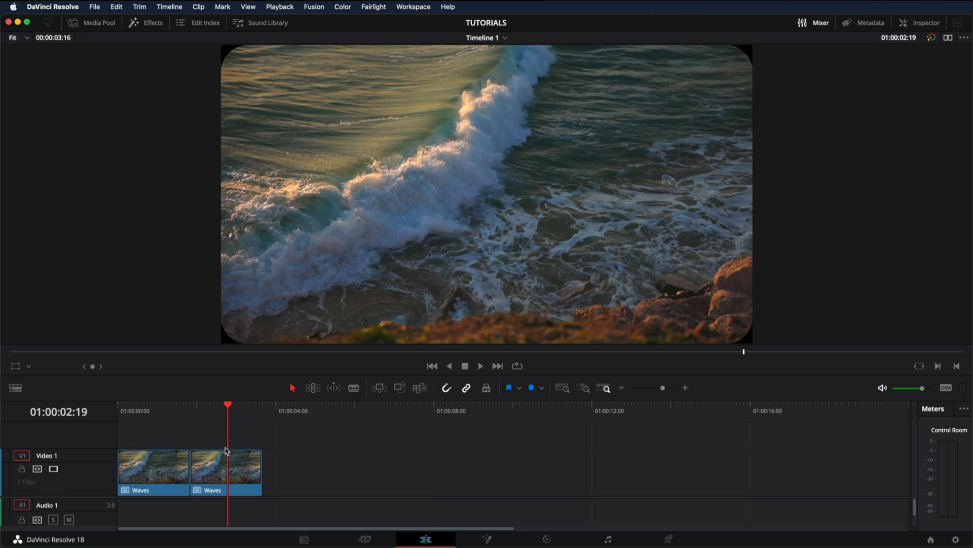
right_click(225, 457)
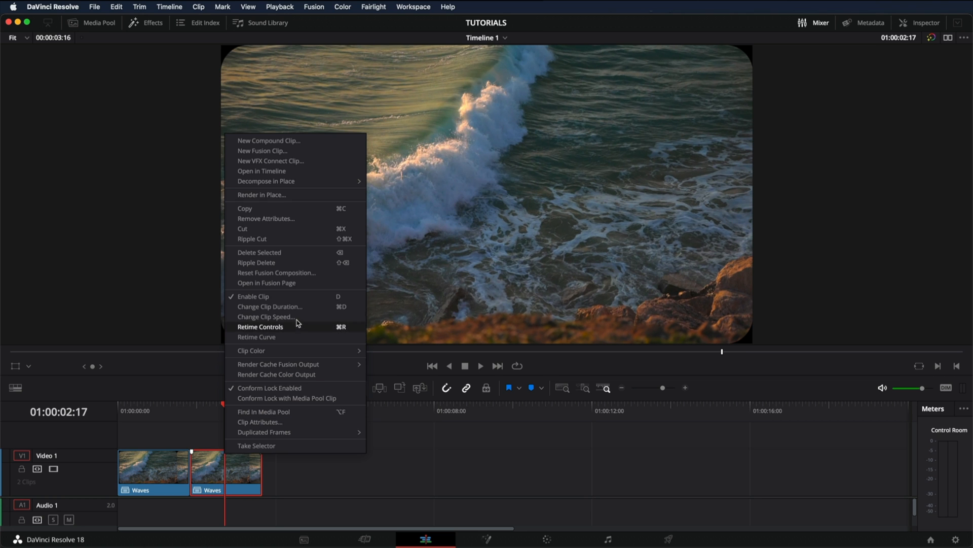
Apply Change Clip Speed with Reverse Speed to the second Waves clip so it plays backward.
click(269, 316)
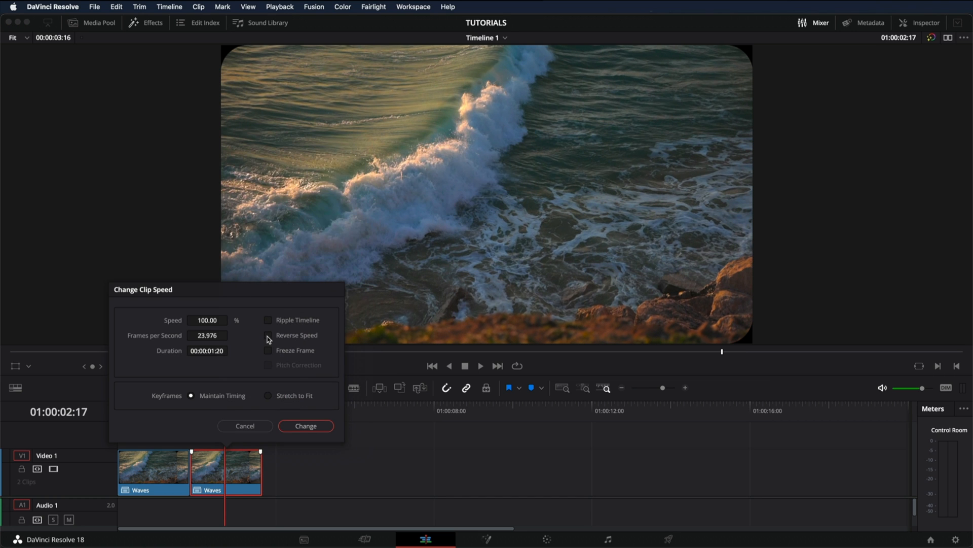
click(268, 336)
click(305, 426)
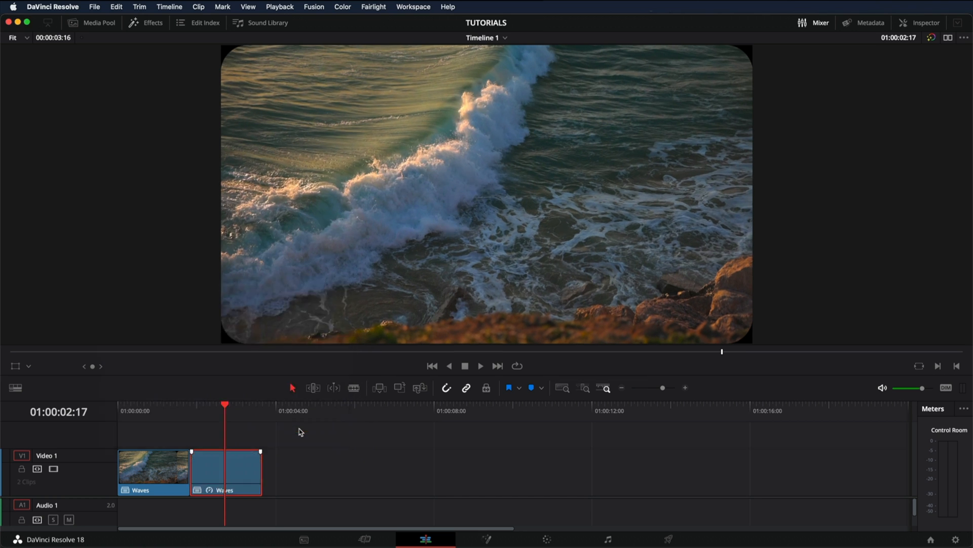
drag(319, 474, 159, 472)
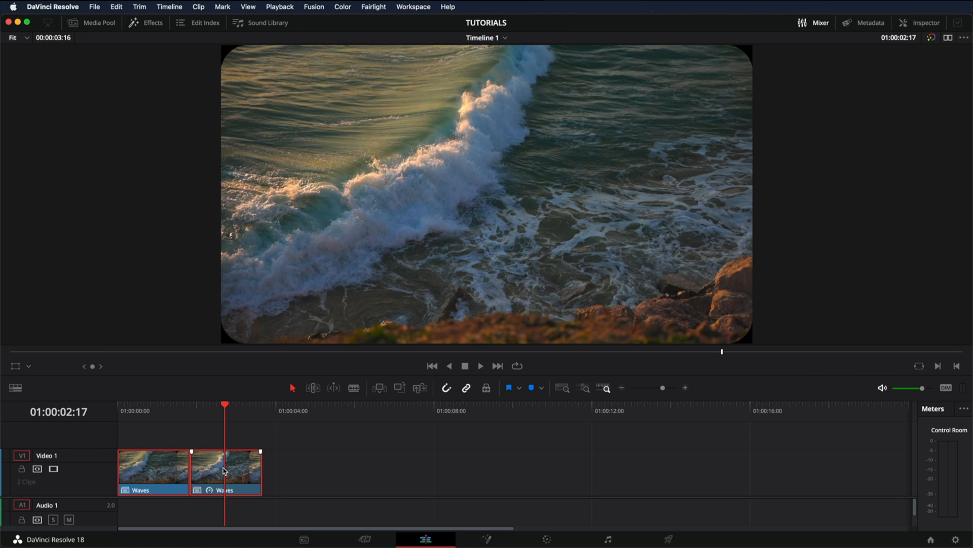
Option-drag the forward-and-reversed pair twice to get six alternating clips, then play the loop.
alt+drag(225, 471, 514, 470)
click(172, 419)
key(space)
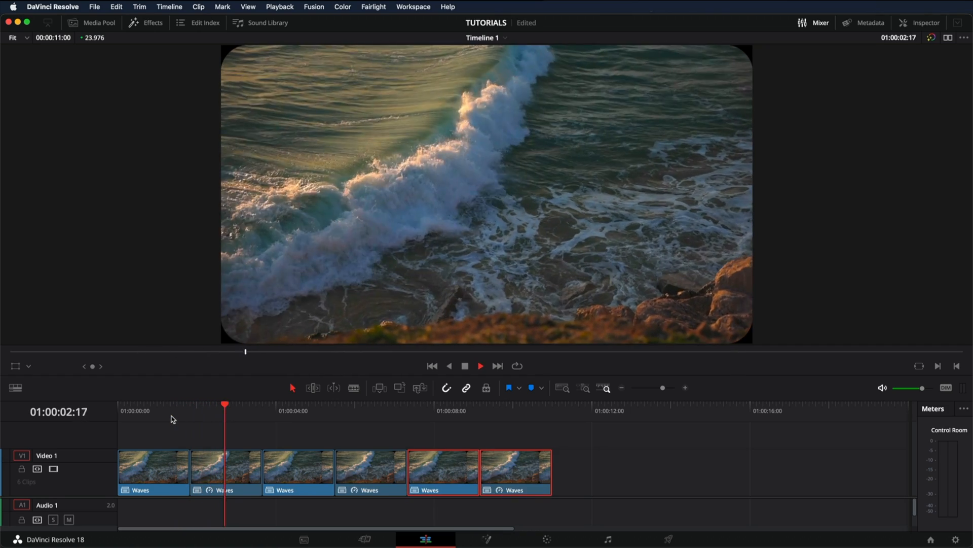